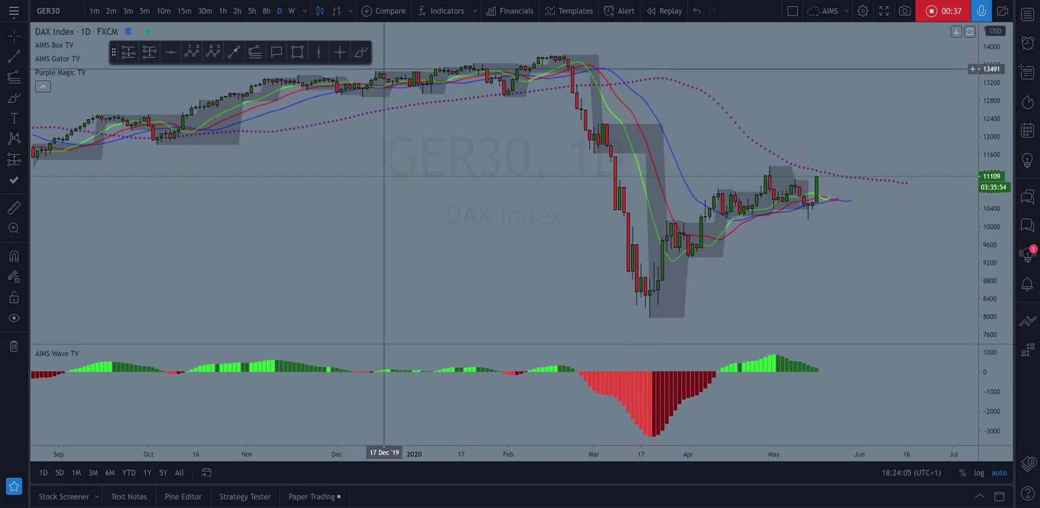
# Switch the GER30 chart to weekly candles and zoom out to show several years of history
pyautogui.click(293, 11)
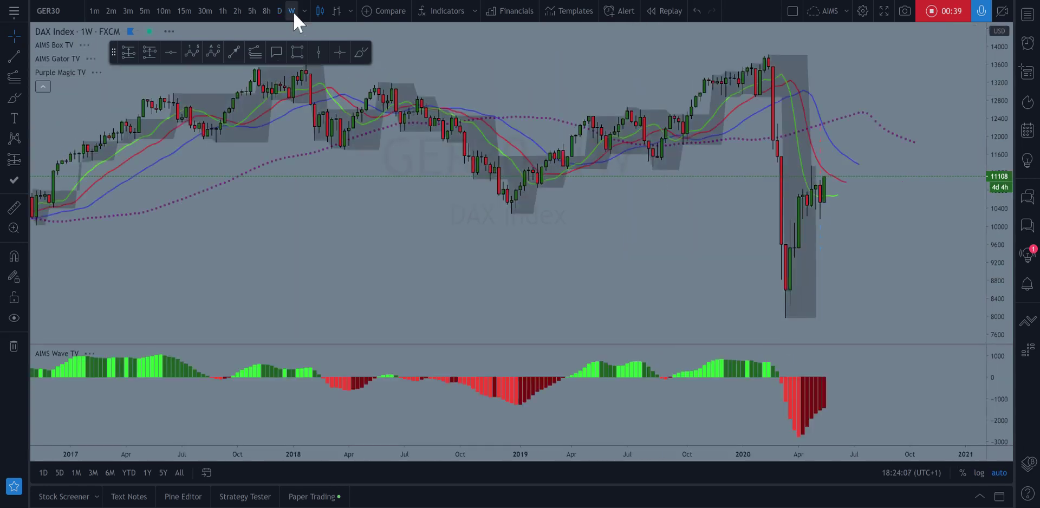
pyautogui.scroll(-6, 438, 149)
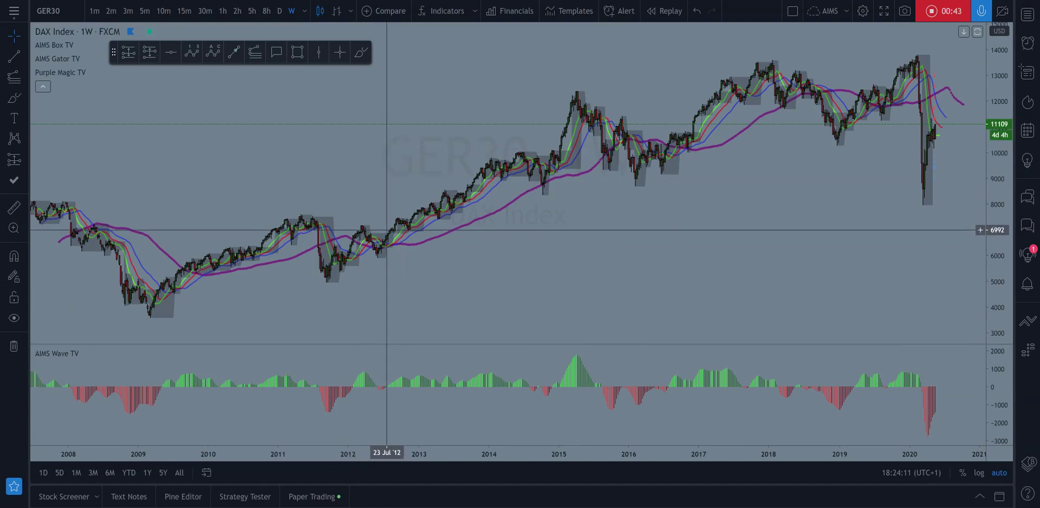
pyautogui.scroll(-4, 387, 230)
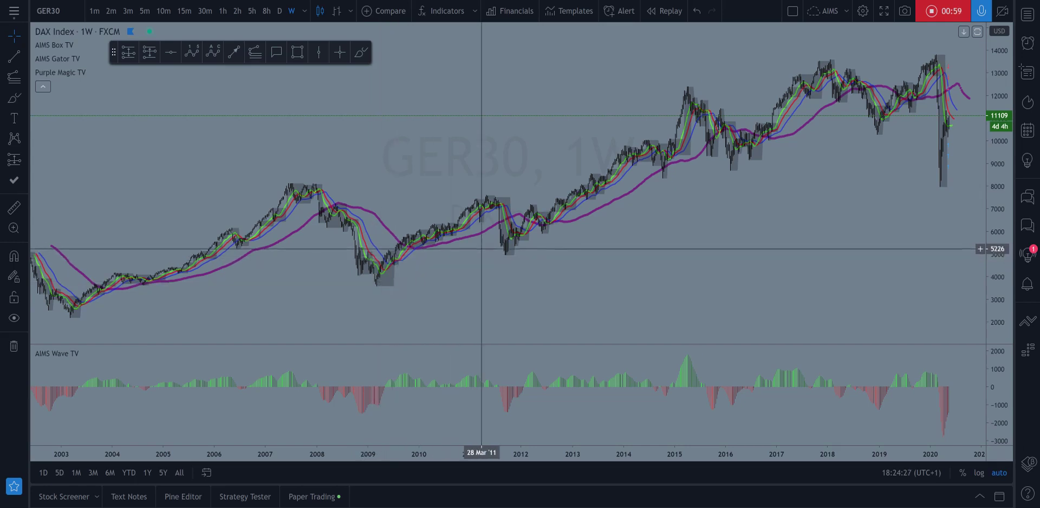
pyautogui.scroll(4, 482, 239)
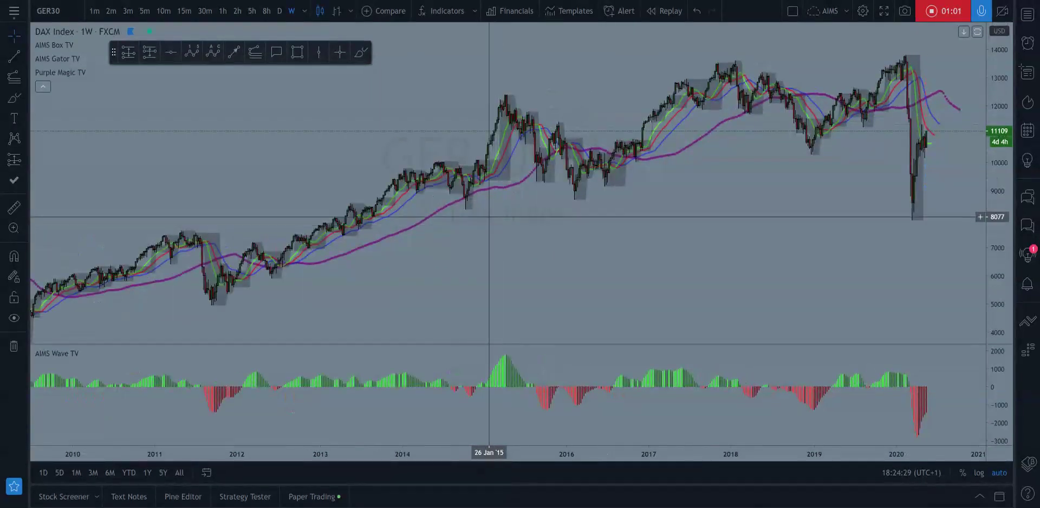
# Change the interval to 1 month and zoom to show DAX history from about 1996 to 2020
pyautogui.click(304, 12)
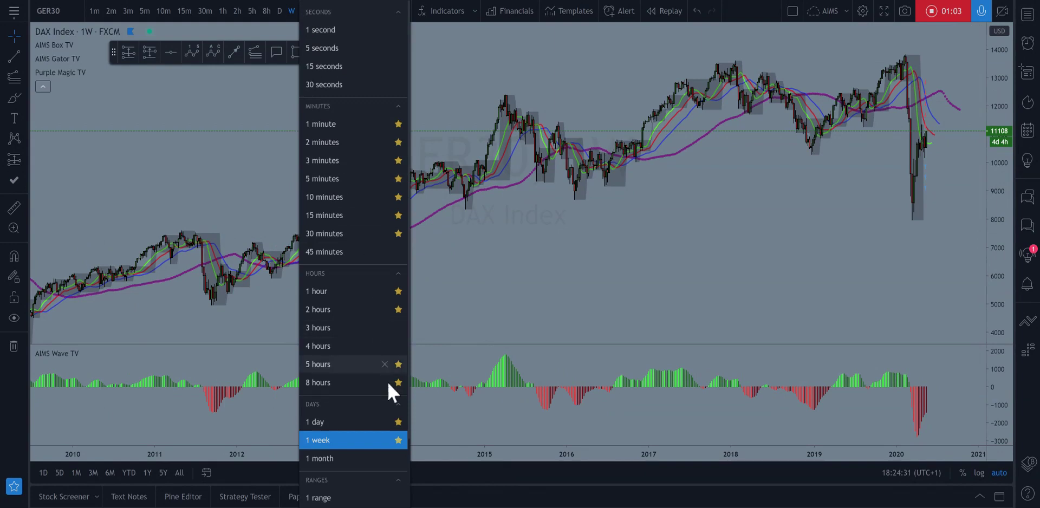
pyautogui.click(336, 458)
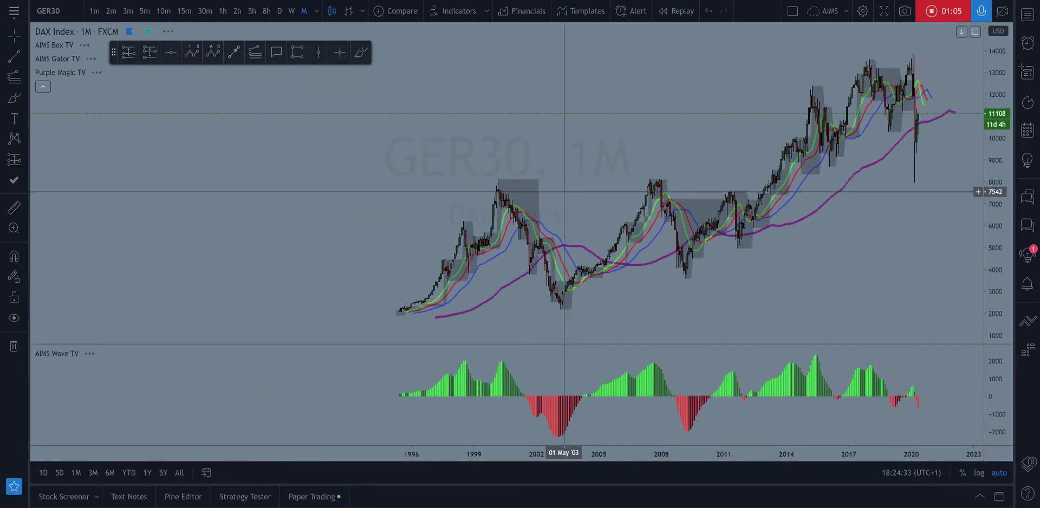
pyautogui.scroll(2, 564, 192)
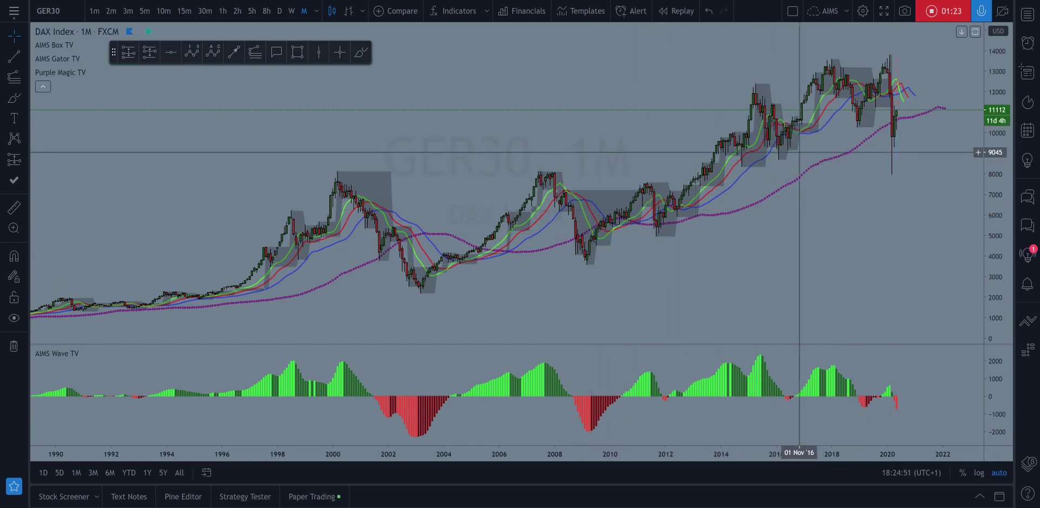
# Draw an Elliott impulse wave from the 2009 low through the 2011 and 2015–2016 swings to the 2018 high
pyautogui.click(192, 52)
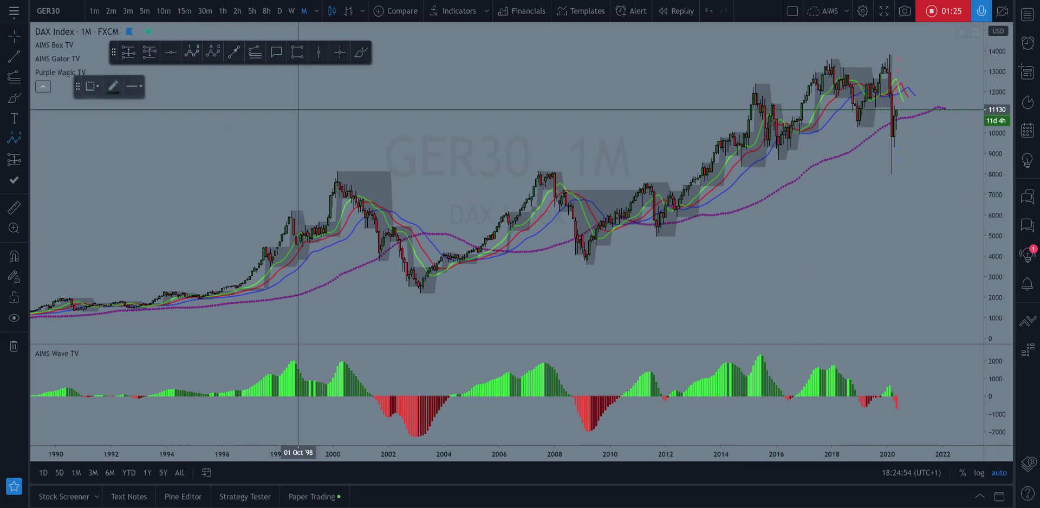
pyautogui.click(587, 264)
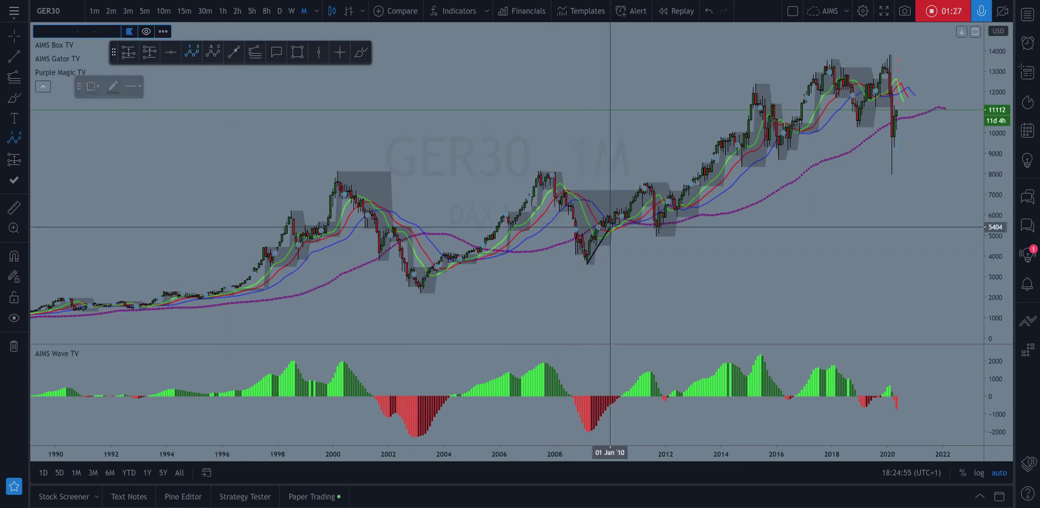
pyautogui.click(648, 185)
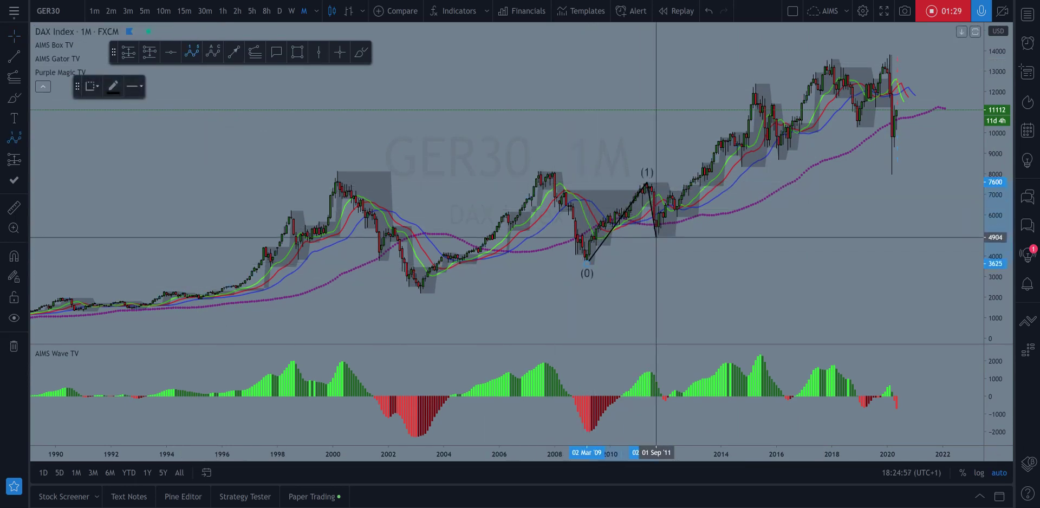
pyautogui.click(656, 237)
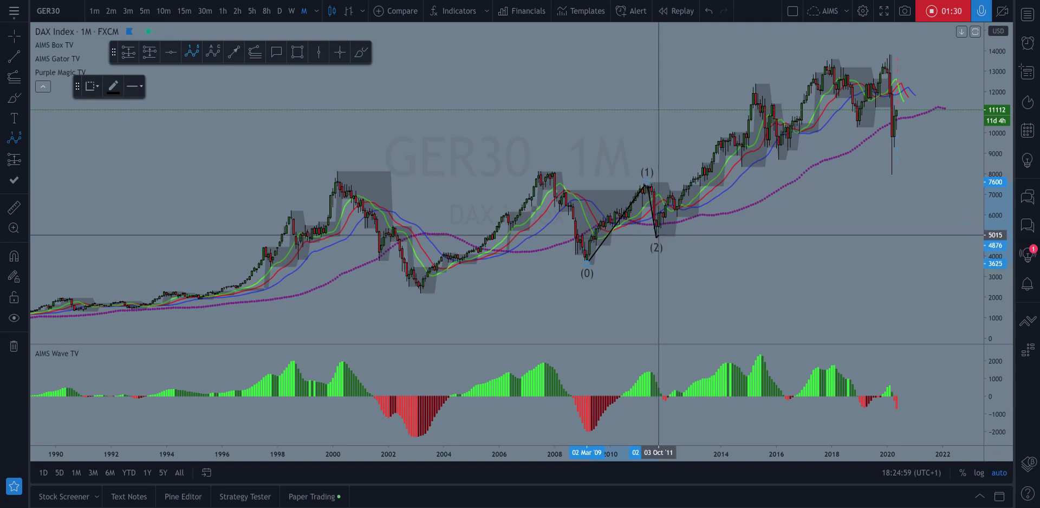
pyautogui.click(755, 84)
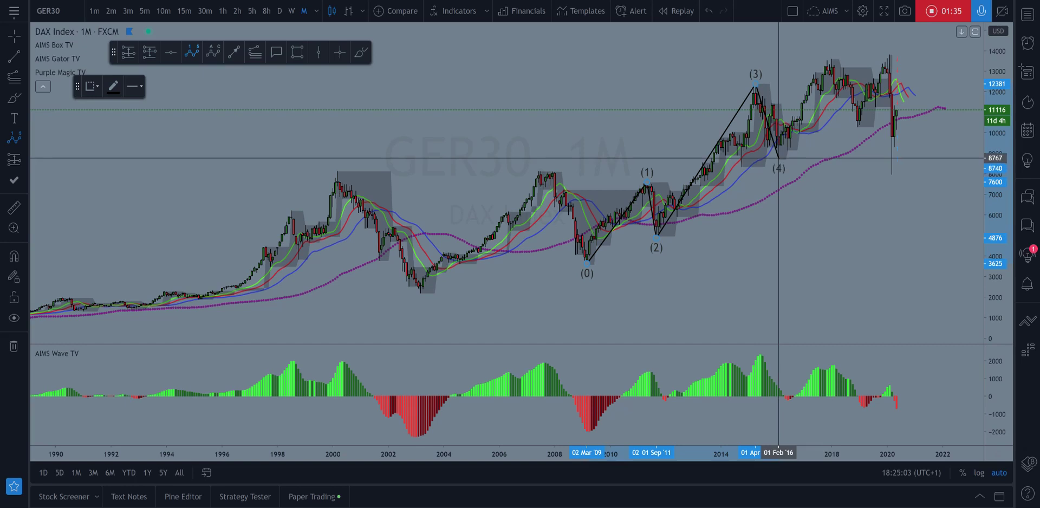
pyautogui.click(779, 158)
pyautogui.click(835, 56)
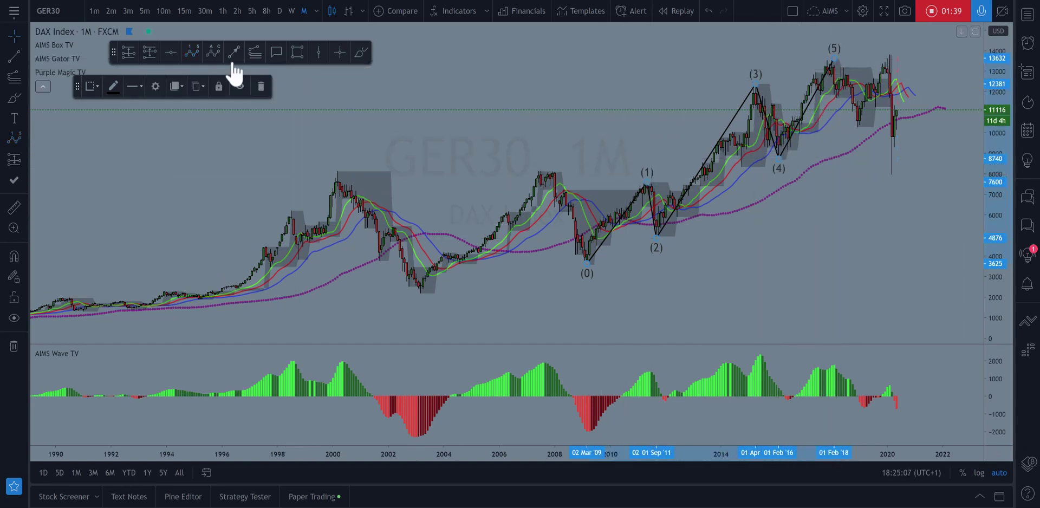
# Start an Elliott correction wave after the (5) top, then cancel the unfinished drawing with Esc
pyautogui.click(214, 53)
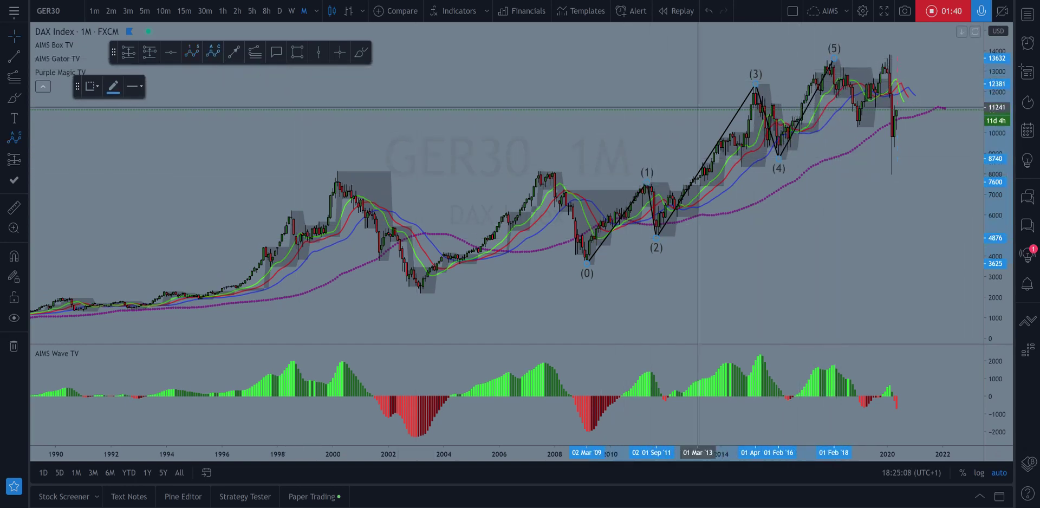
pyautogui.click(855, 134)
pyautogui.press('Escape')
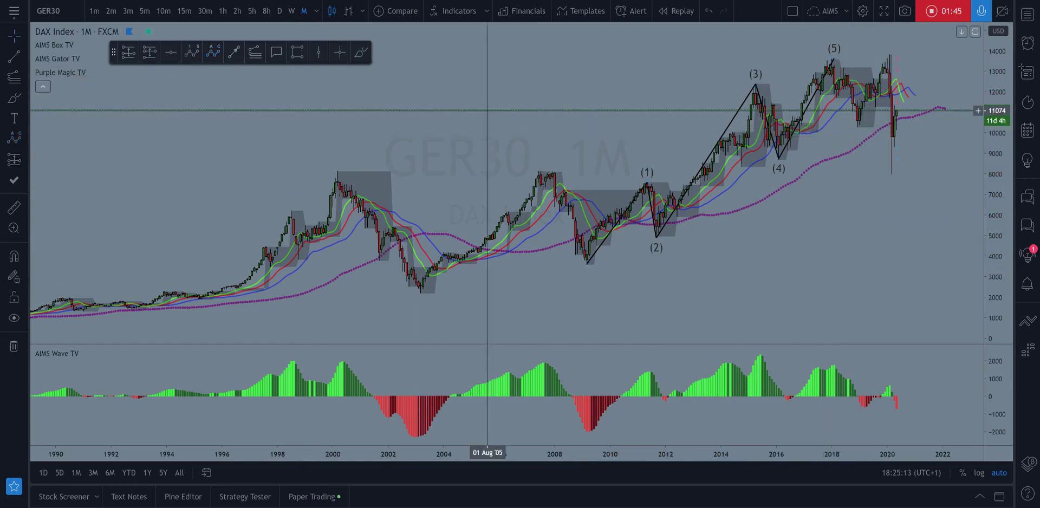
# Draw an (A)-(B)-(C) correction from the 2018 top via the early-2019 low and February 2020 high to near 7961
pyautogui.click(214, 52)
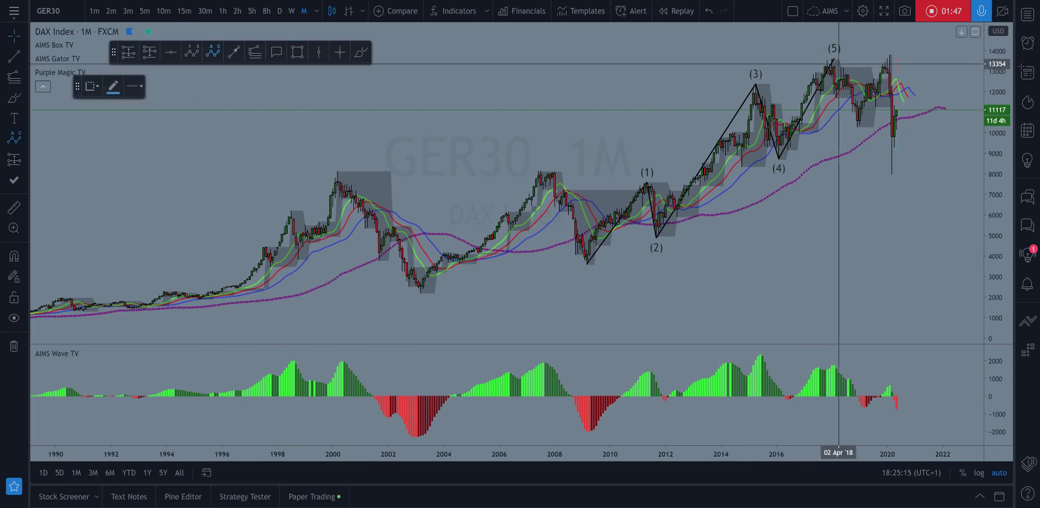
pyautogui.click(839, 59)
pyautogui.click(858, 129)
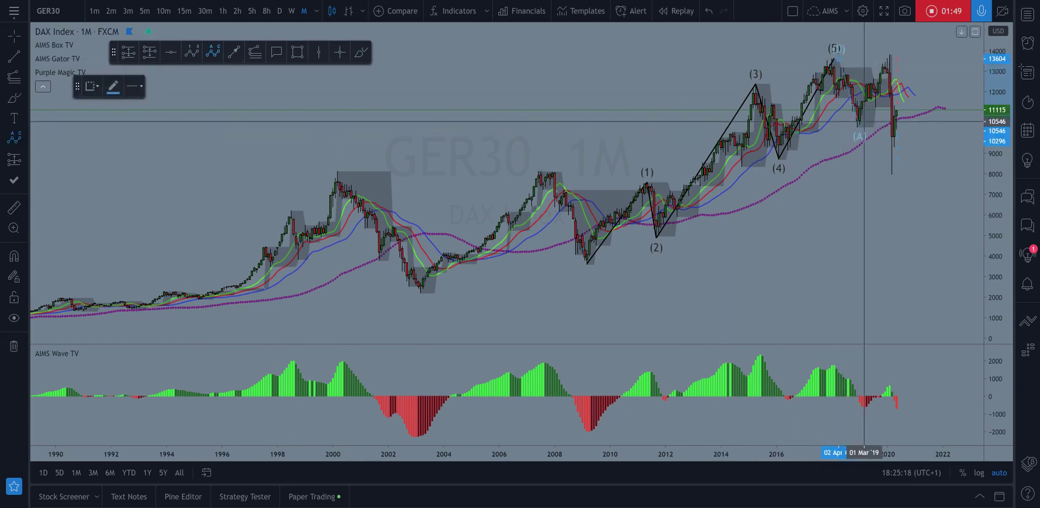
pyautogui.click(890, 54)
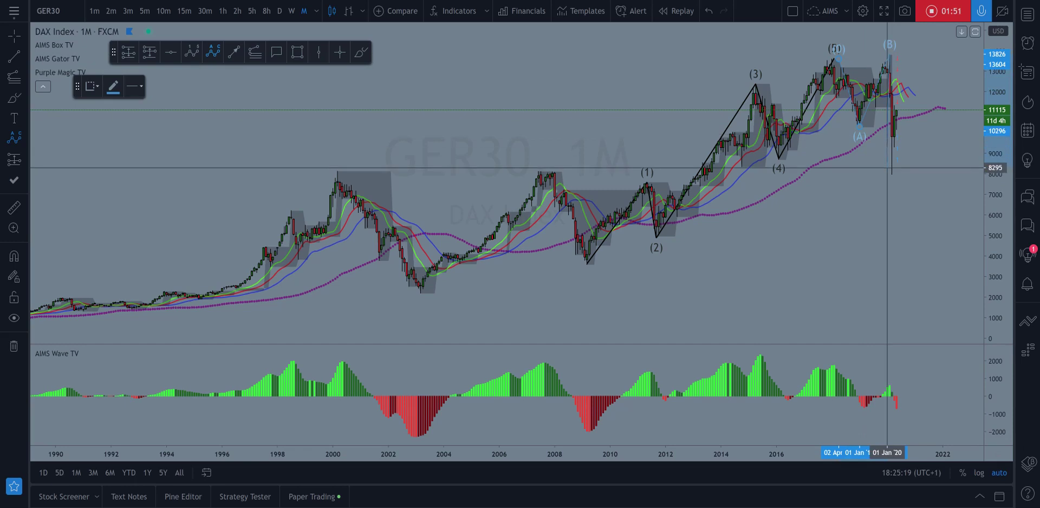
pyautogui.click(909, 174)
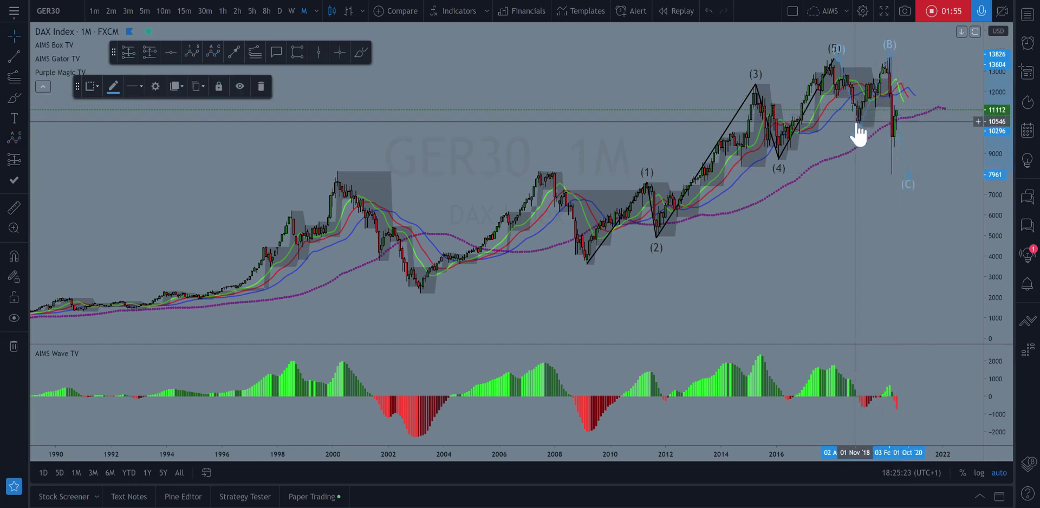
pyautogui.scroll(2, 861, 109)
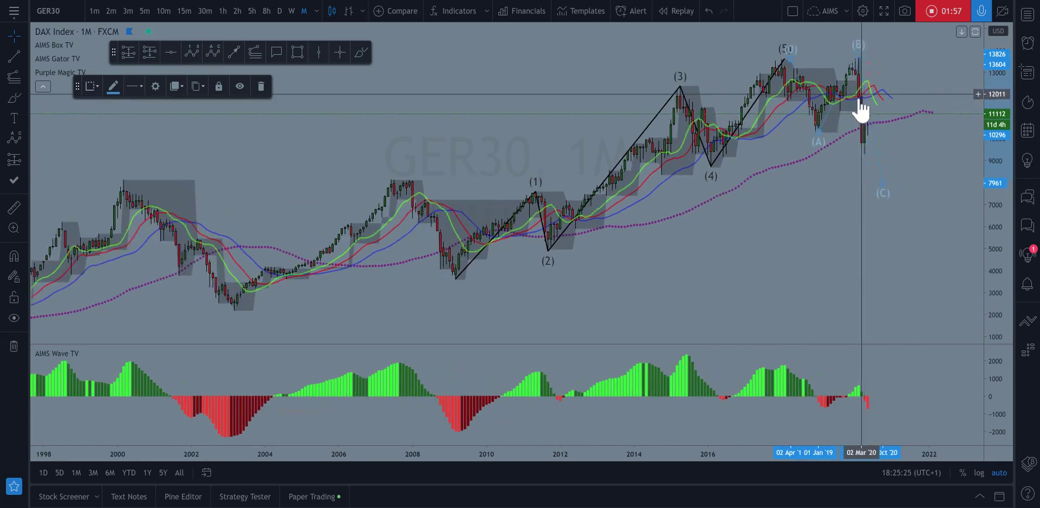
pyautogui.scroll(3, 861, 109)
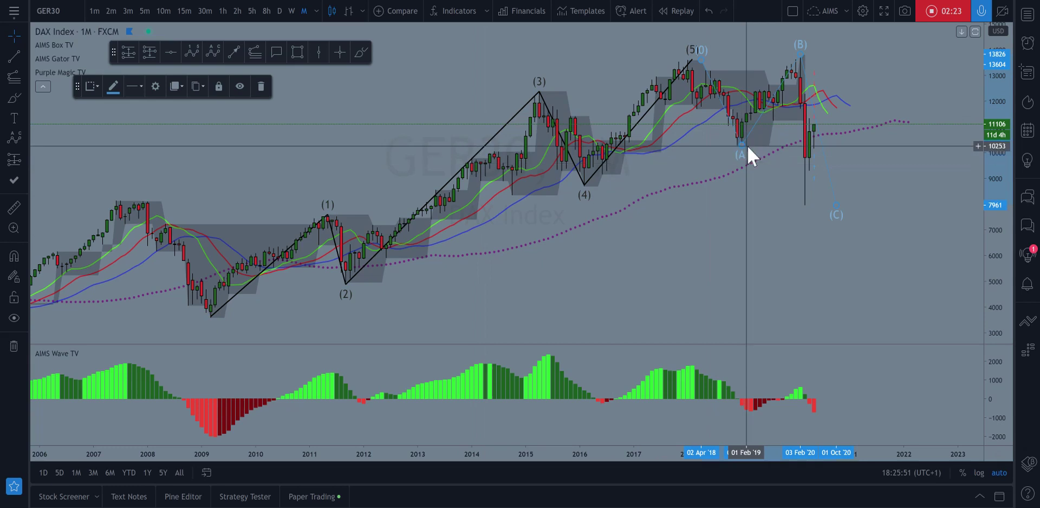
# Delete the old ABC drawing and draw a new correction from the Dec 2018 low via Aug 2019 to the Feb 2020 high
pyautogui.press('Delete')
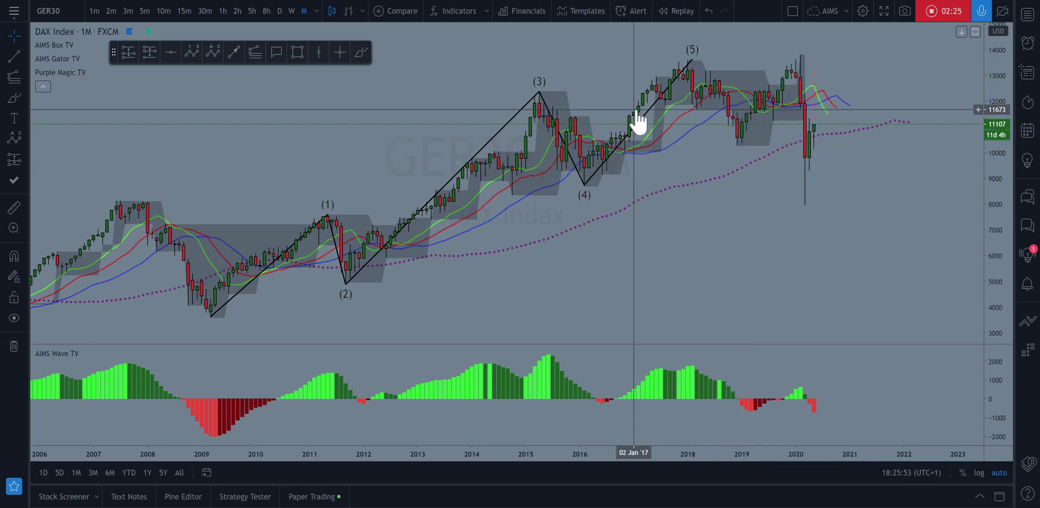
pyautogui.click(213, 52)
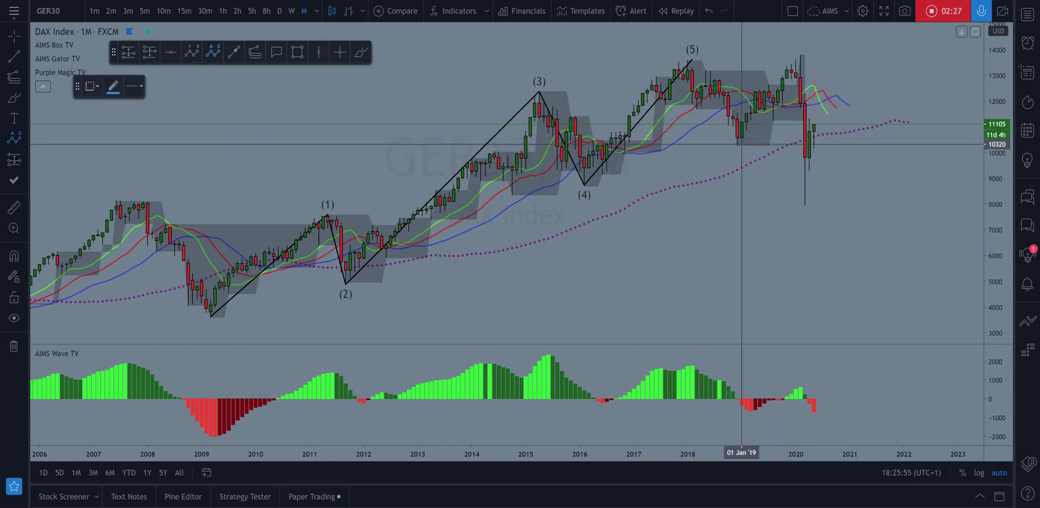
pyautogui.scroll(3, 721, 141)
pyautogui.click(623, 159)
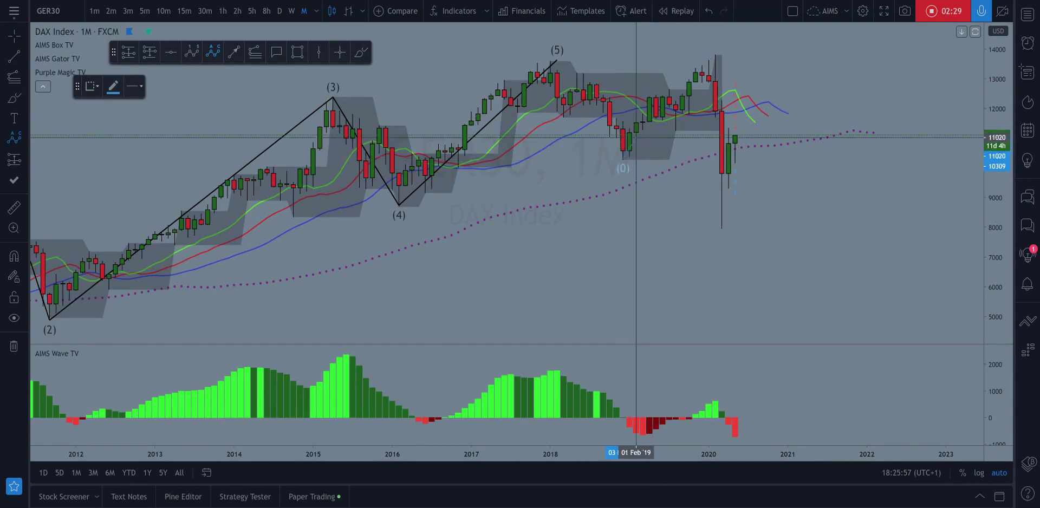
pyautogui.click(675, 129)
pyautogui.click(715, 54)
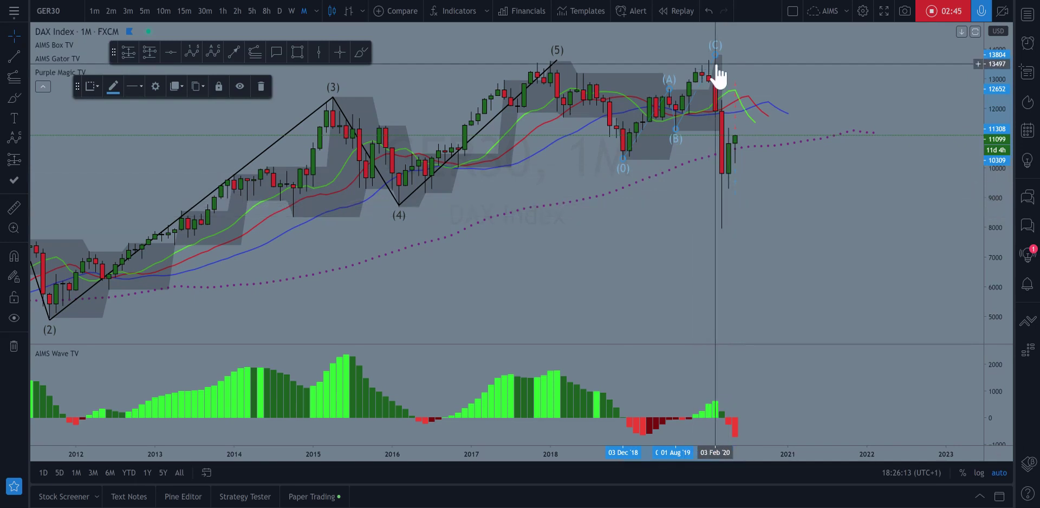
# Zoom out and pan to show the full wave count, then switch to daily candles
pyautogui.scroll(-3, 735, 218)
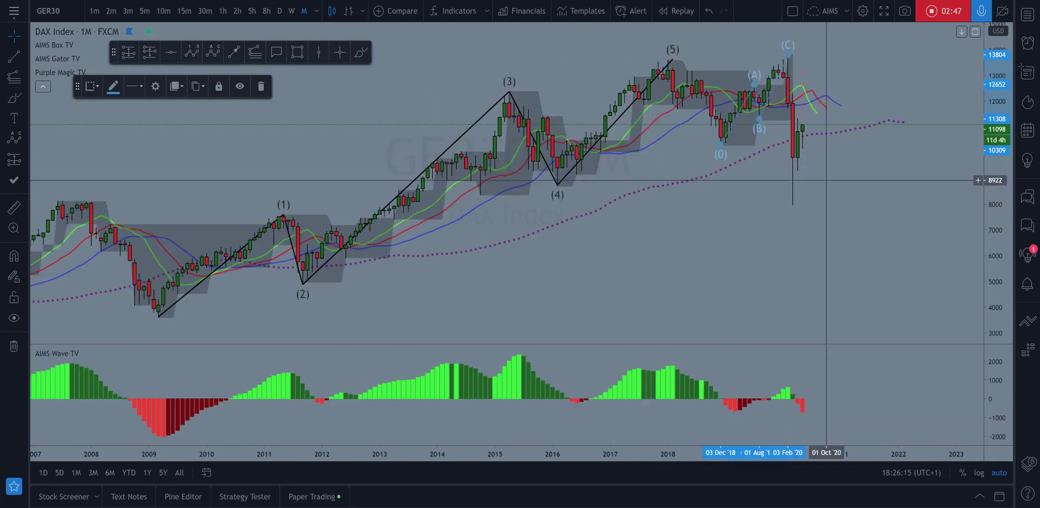
pyautogui.moveTo(674, 209); pyautogui.dragTo(754, 209)
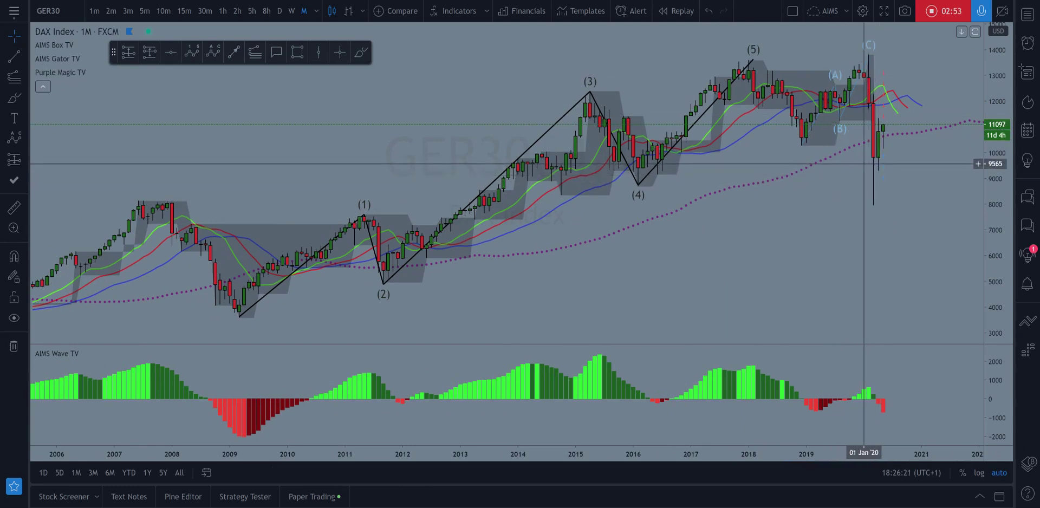
pyautogui.click(279, 12)
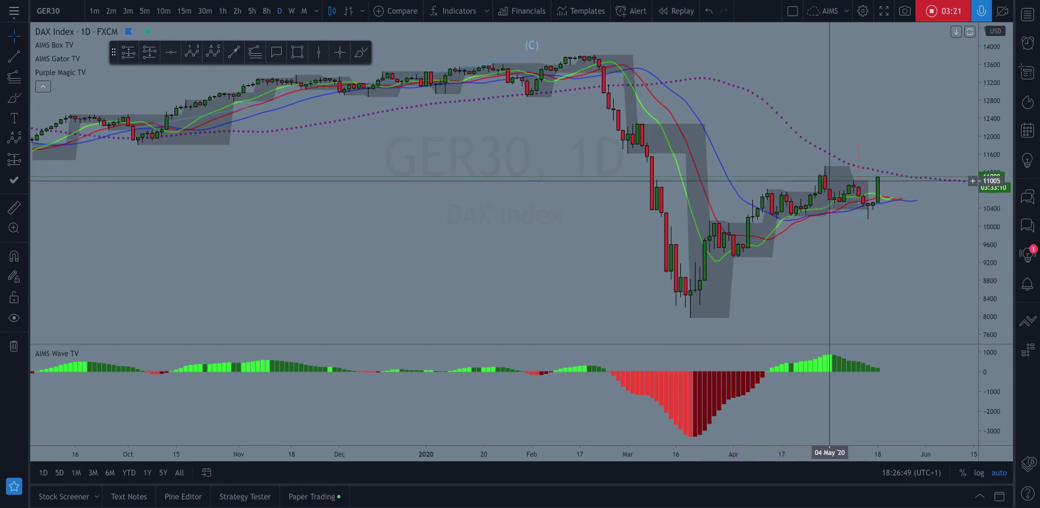
# Shift the daily chart to later dates showing the March 2020 plunge and mid-May rebound
pyautogui.moveTo(744, 162); pyautogui.dragTo(713, 160)
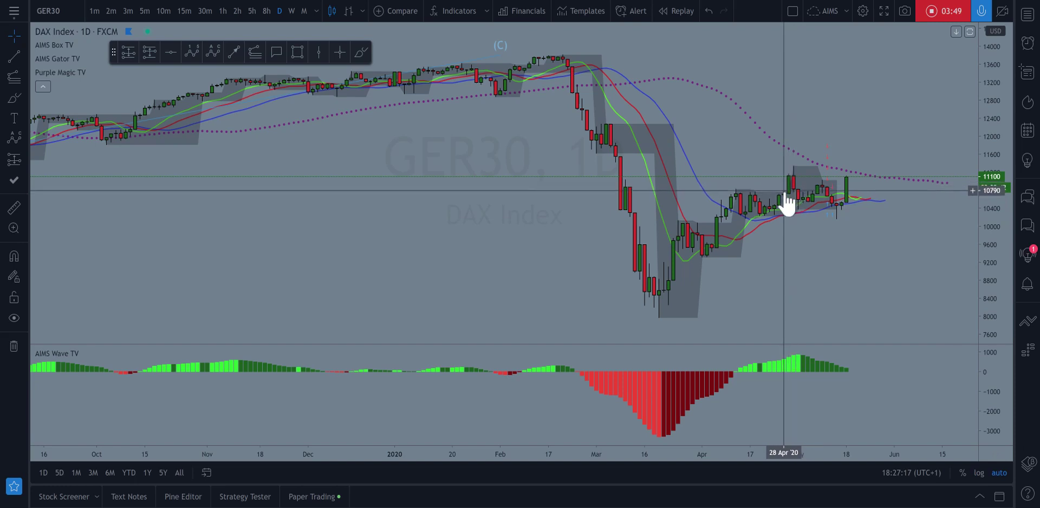
pyautogui.scroll(3, 787, 202)
pyautogui.moveTo(788, 201); pyautogui.dragTo(693, 196)
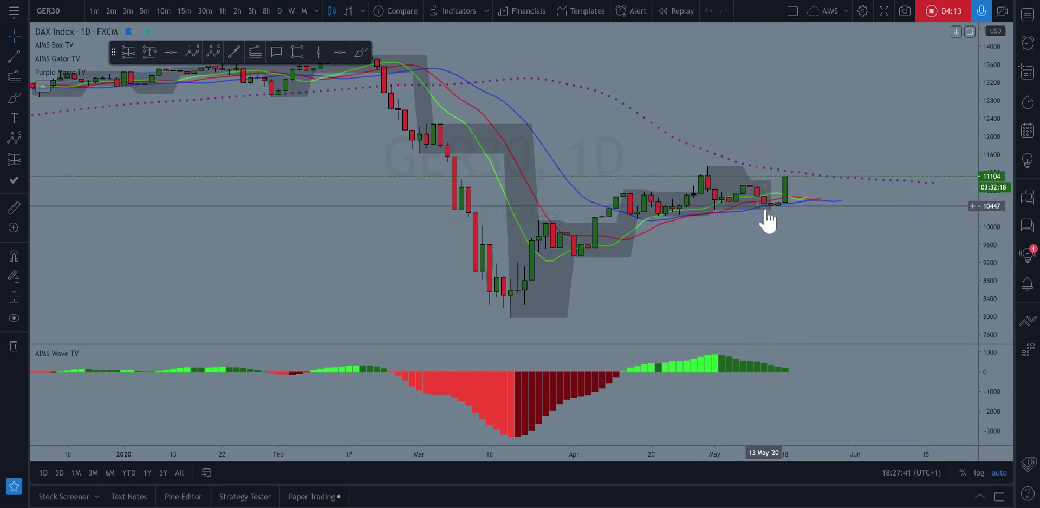
pyautogui.scroll(-3, 769, 217)
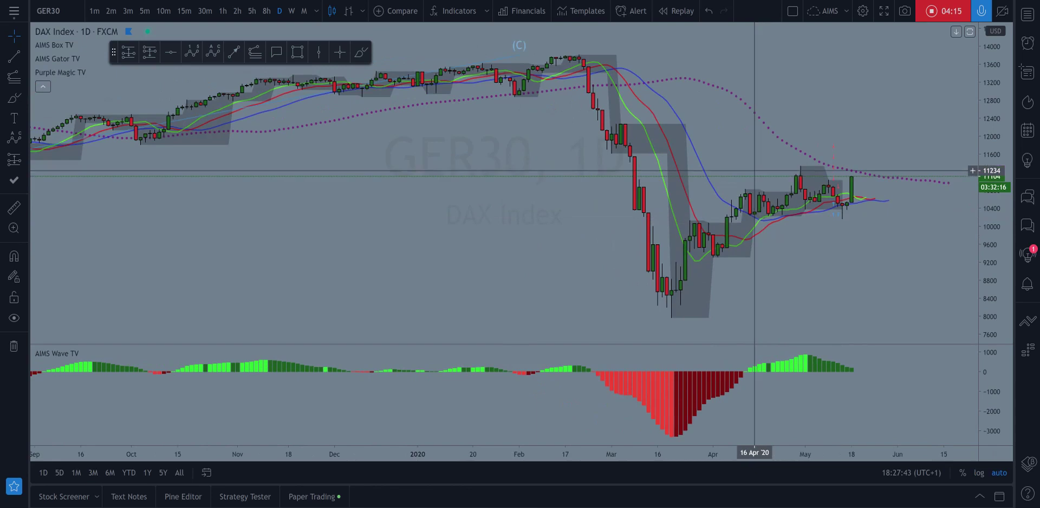
pyautogui.moveTo(757, 181); pyautogui.dragTo(726, 182)
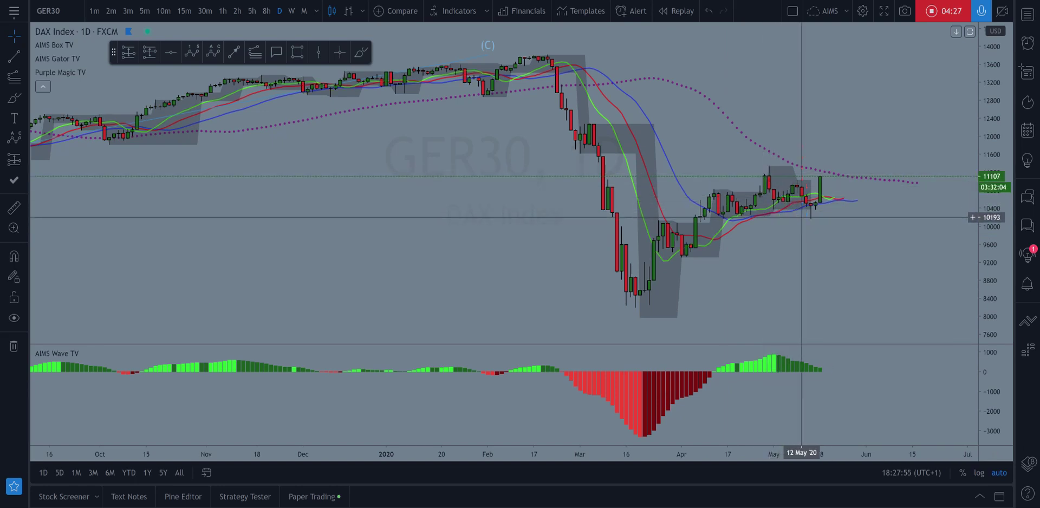
pyautogui.scroll(3, 629, 160)
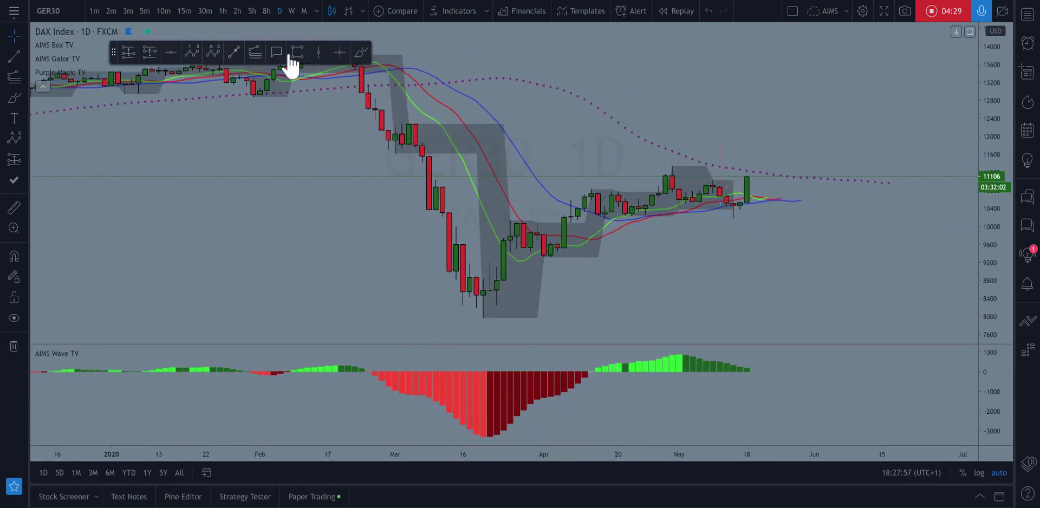
# Draw a small (0)-(A)-(B)-(C) correction from around 04 May to the mid-May 2020 low
pyautogui.click(218, 57)
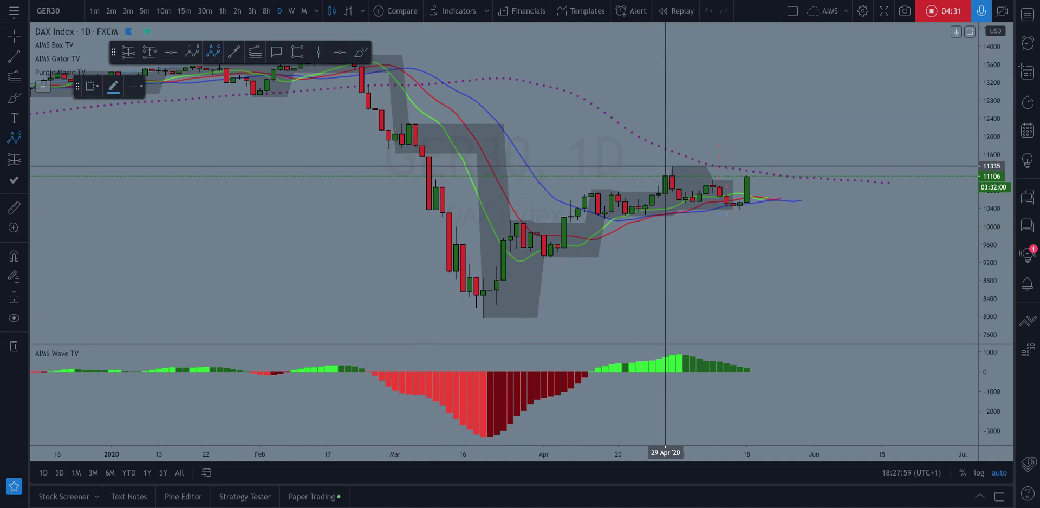
pyautogui.click(679, 212)
pyautogui.click(713, 179)
pyautogui.click(734, 218)
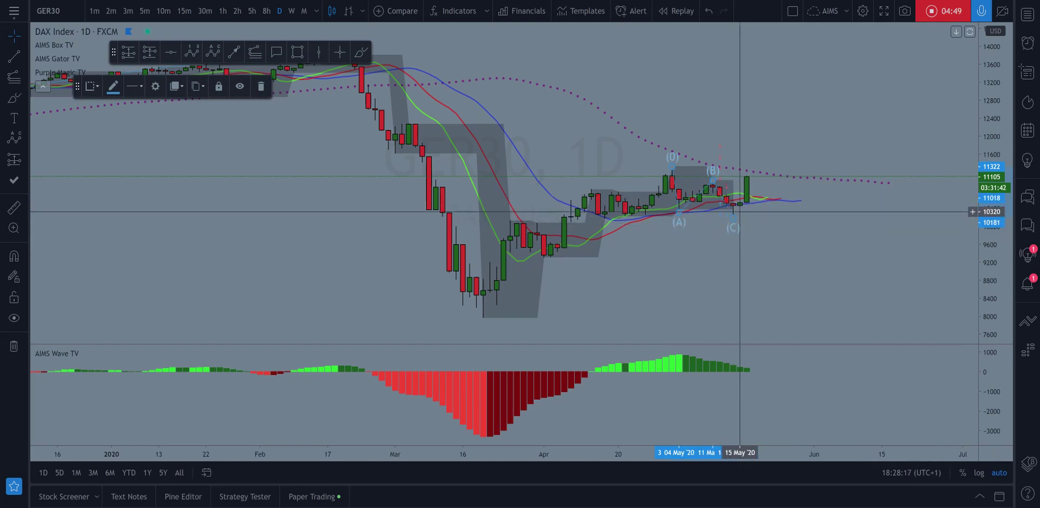
pyautogui.scroll(-2, 652, 250)
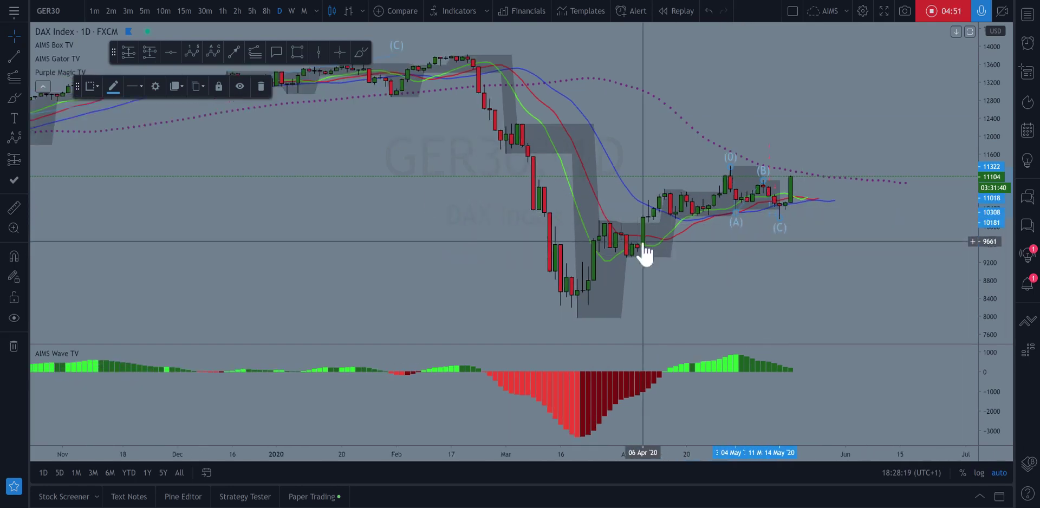
pyautogui.click(675, 175)
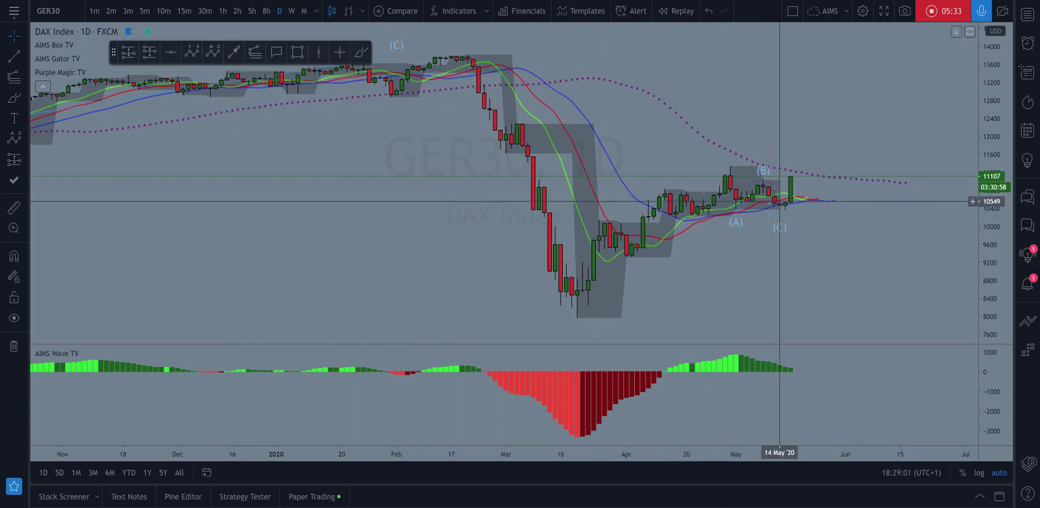
# Switch to 5-minute candles and frame the 18 May 2020 intraday climb from about 10,600 to 11,105
pyautogui.click(145, 11)
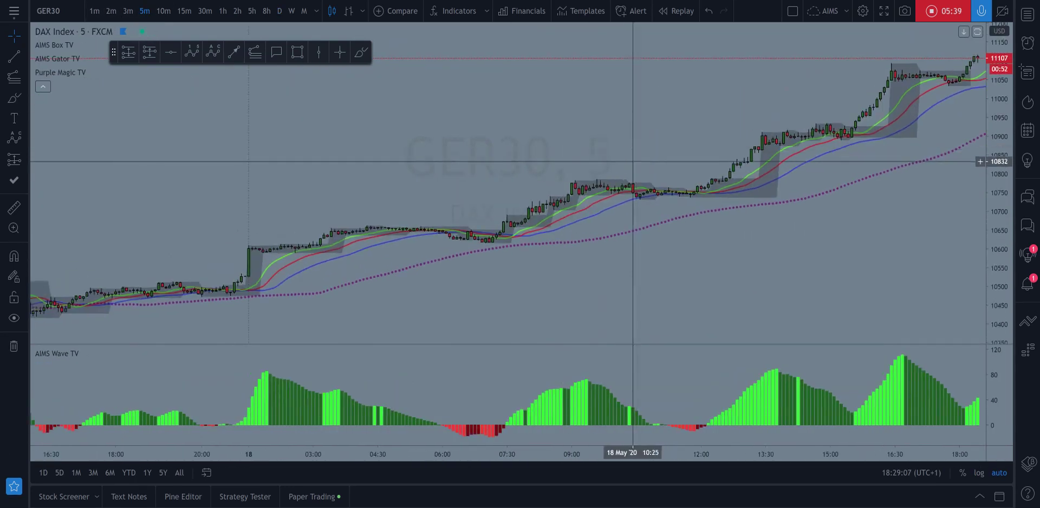
pyautogui.scroll(3, 673, 206)
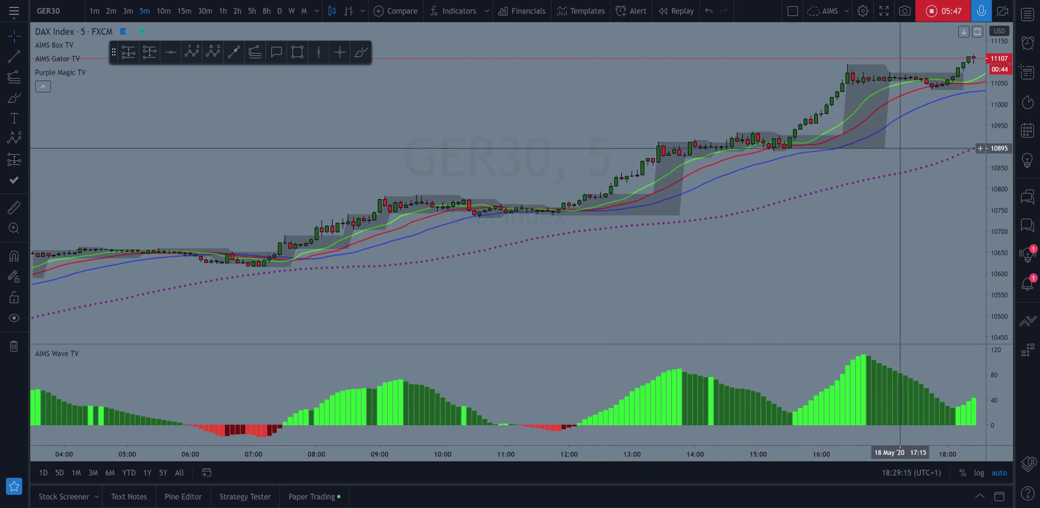
pyautogui.moveTo(896, 144); pyautogui.dragTo(857, 145)
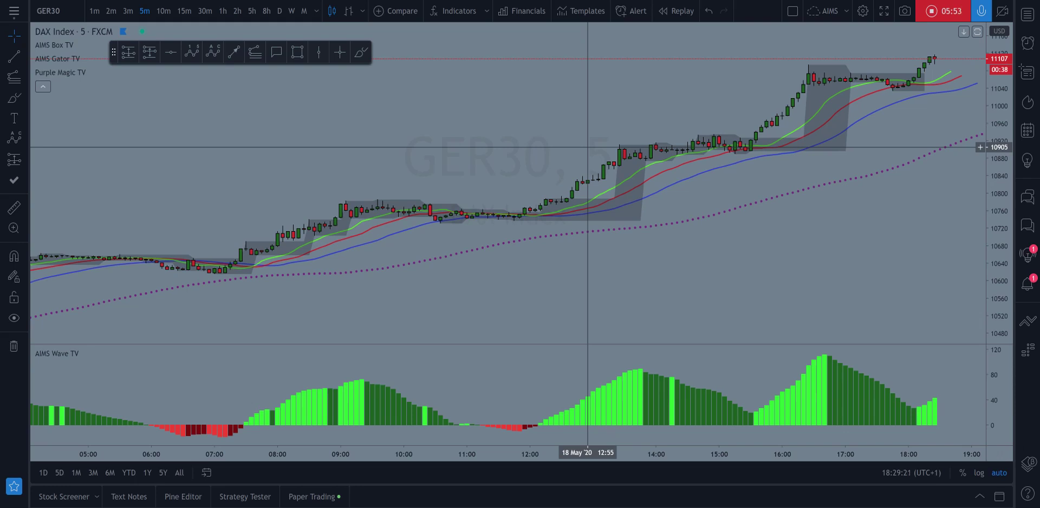
pyautogui.scroll(-2, 551, 153)
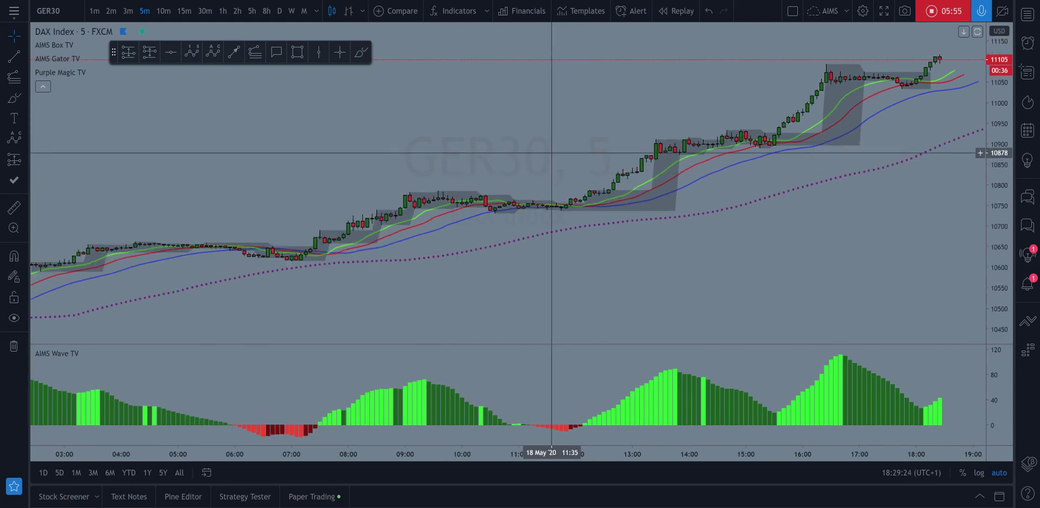
pyautogui.scroll(2, 620, 121)
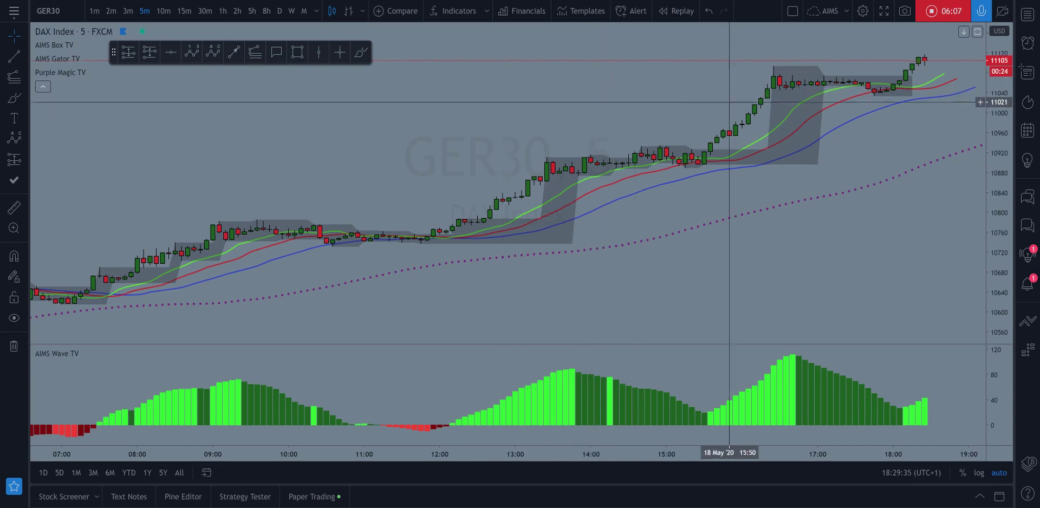
pyautogui.scroll(-2, 623, 192)
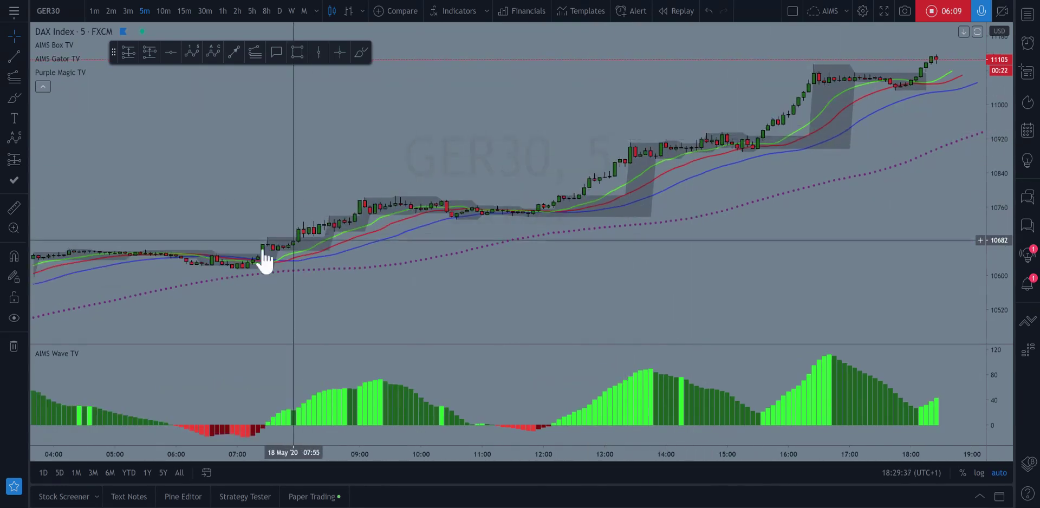